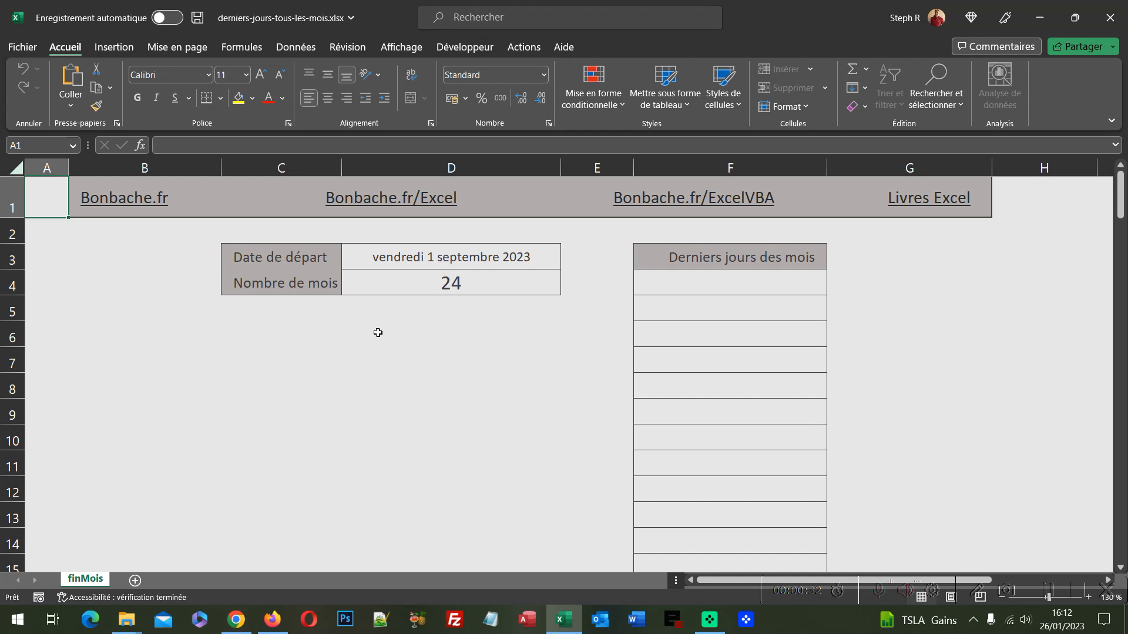
pyautogui.click(473, 260)
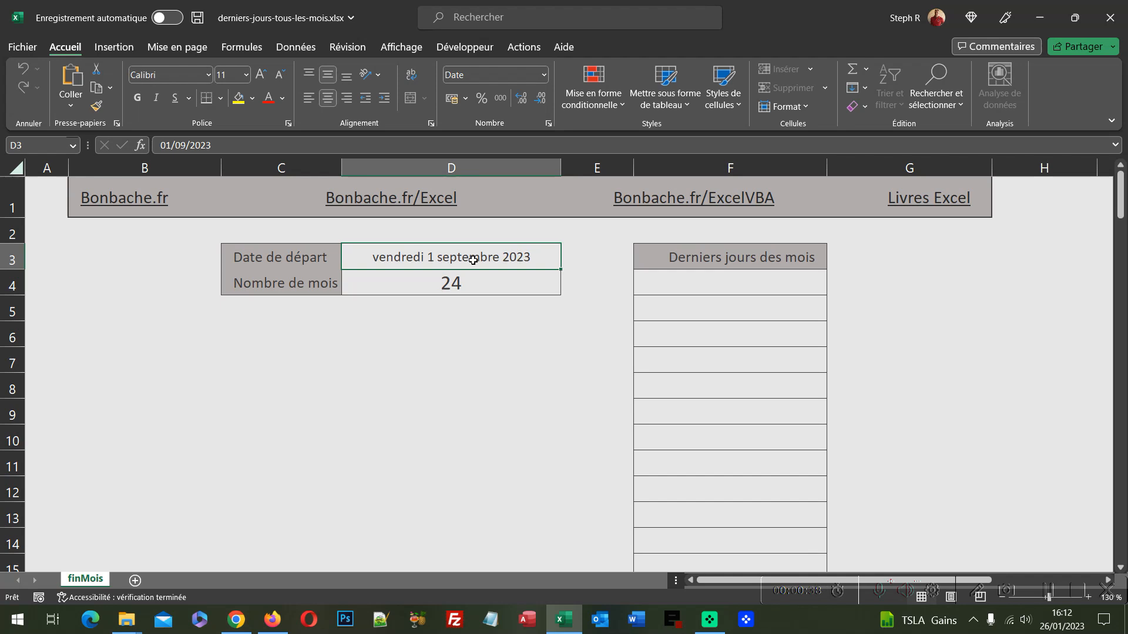
pyautogui.click(481, 278)
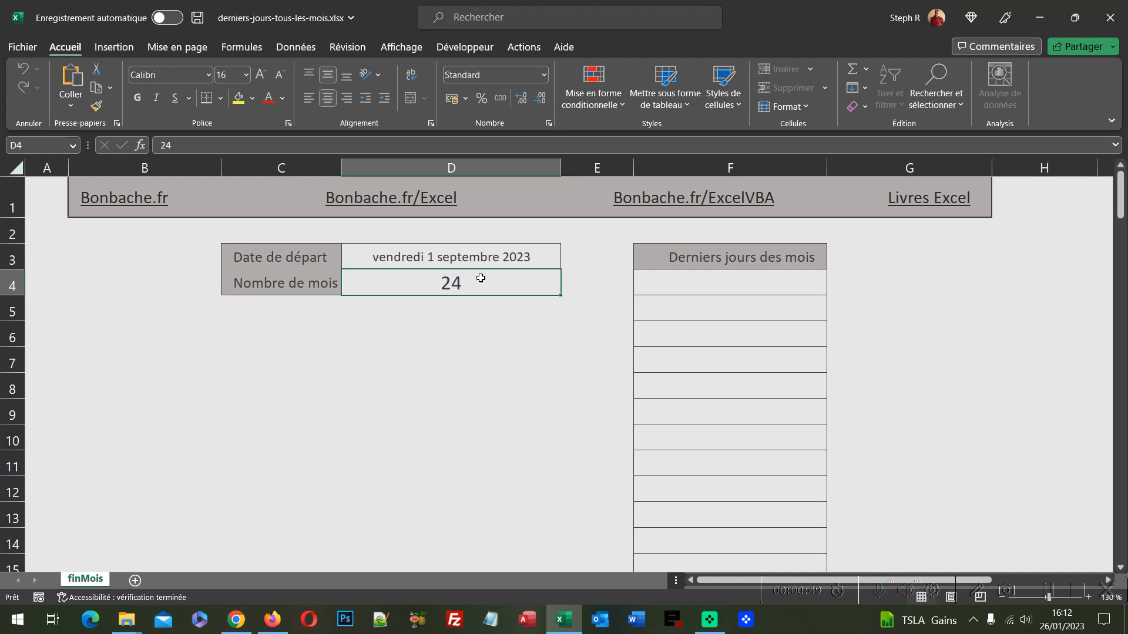
pyautogui.moveTo(718, 279); pyautogui.dragTo(738, 530)
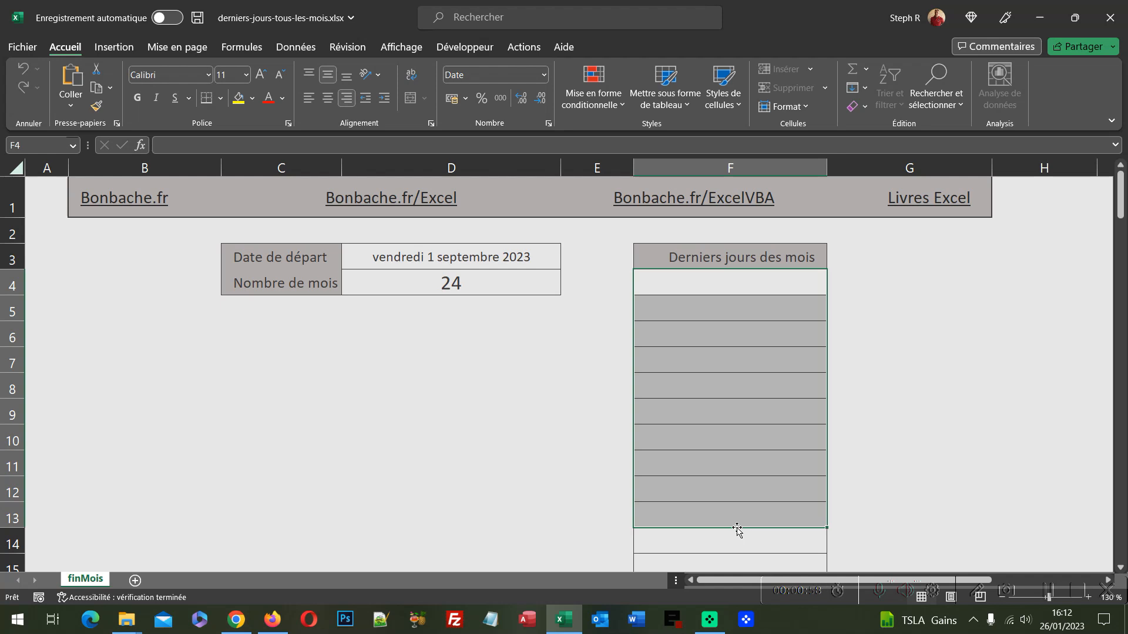
pyautogui.click(535, 260)
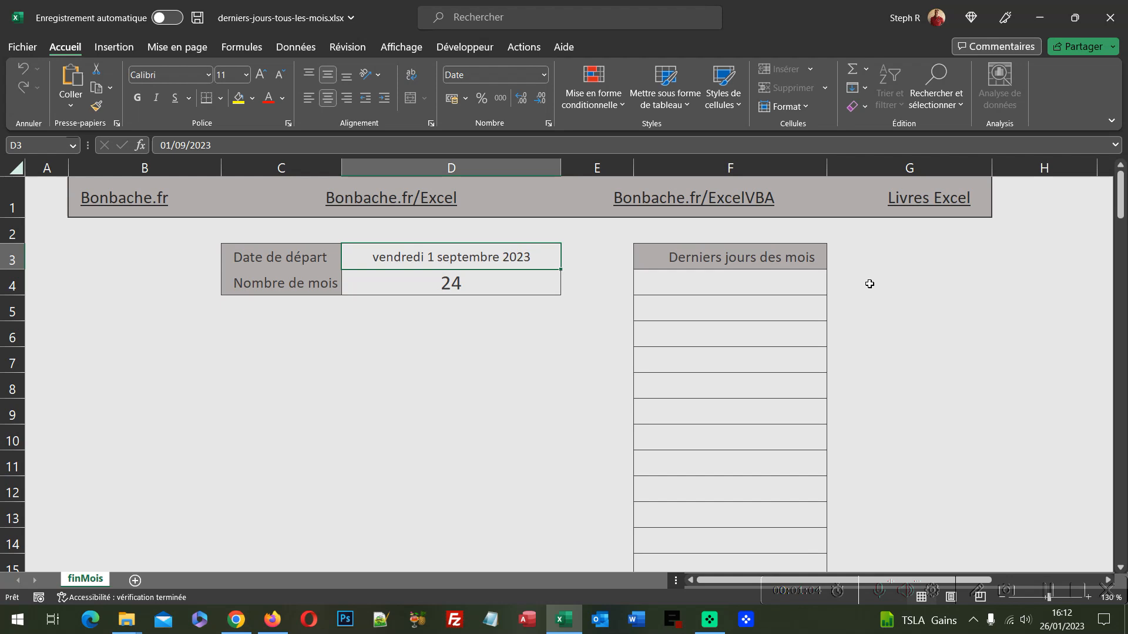
pyautogui.click(788, 284)
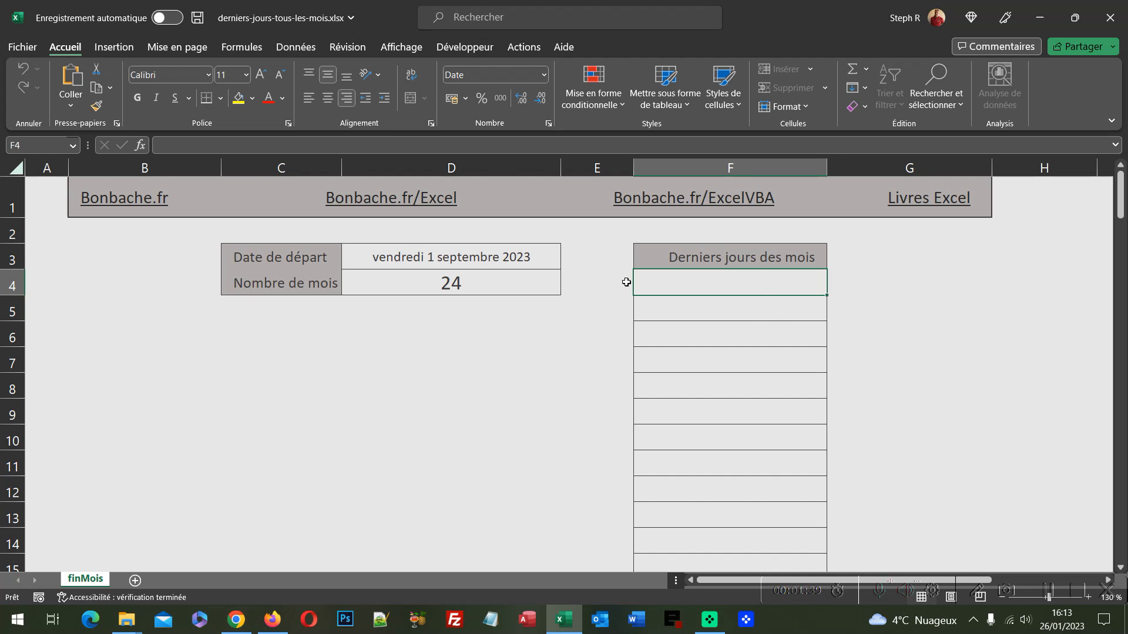
pyautogui.click(527, 252)
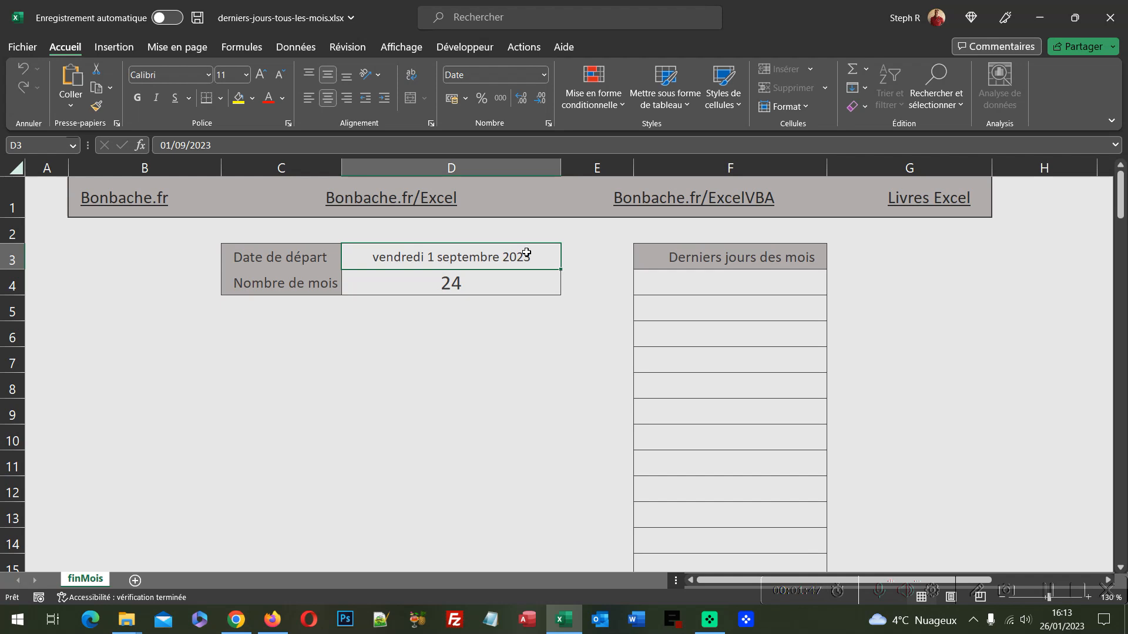
# Enter the formula =FIN.MOIS(D3;0) in cell F4 to get the last day of the starting month
pyautogui.click(756, 287)
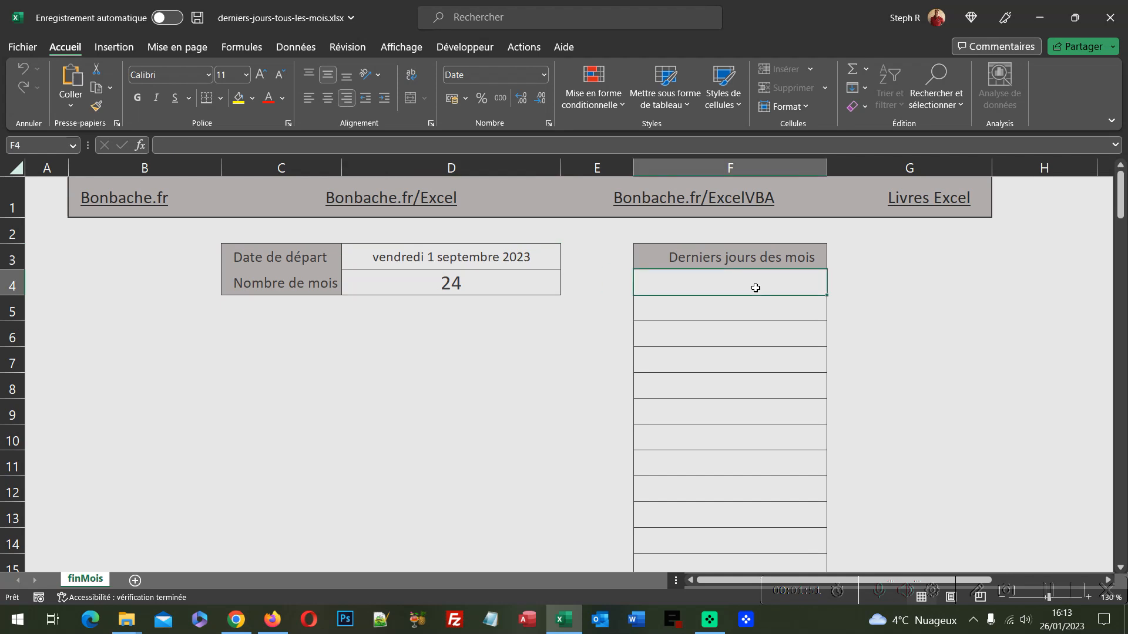
pyautogui.write('=')
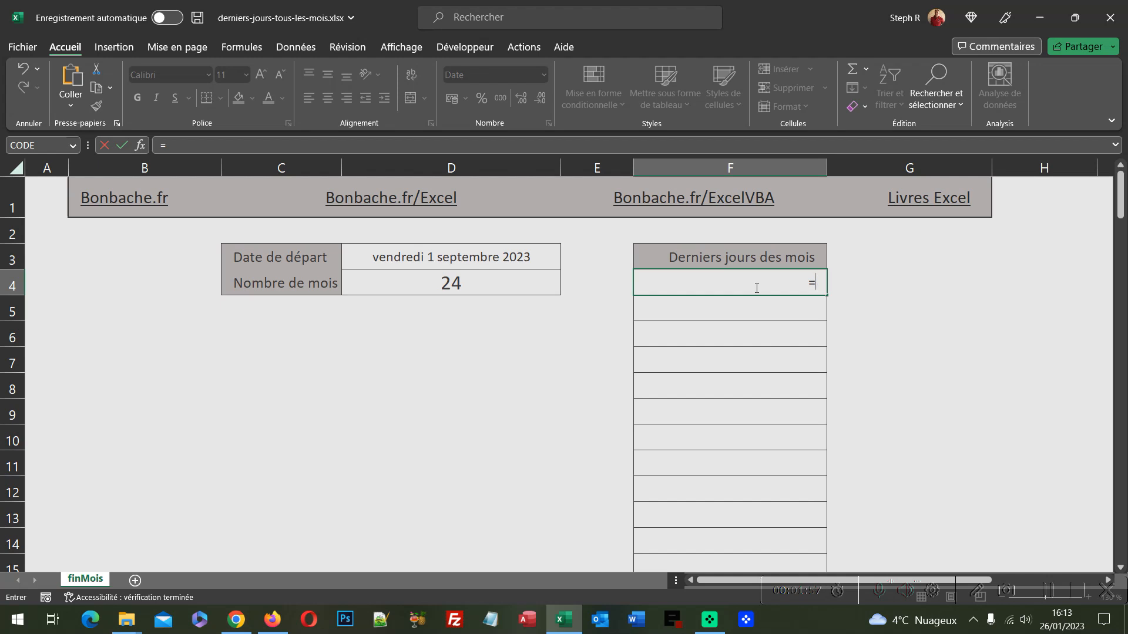
pyautogui.write('Fi')
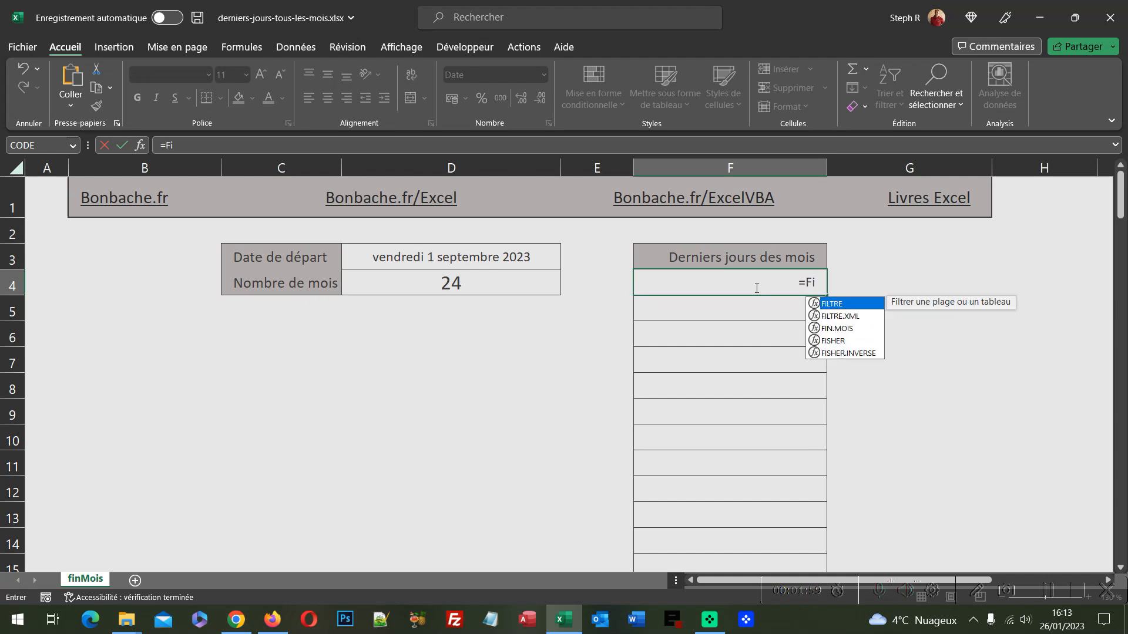
pyautogui.write('n.moi')
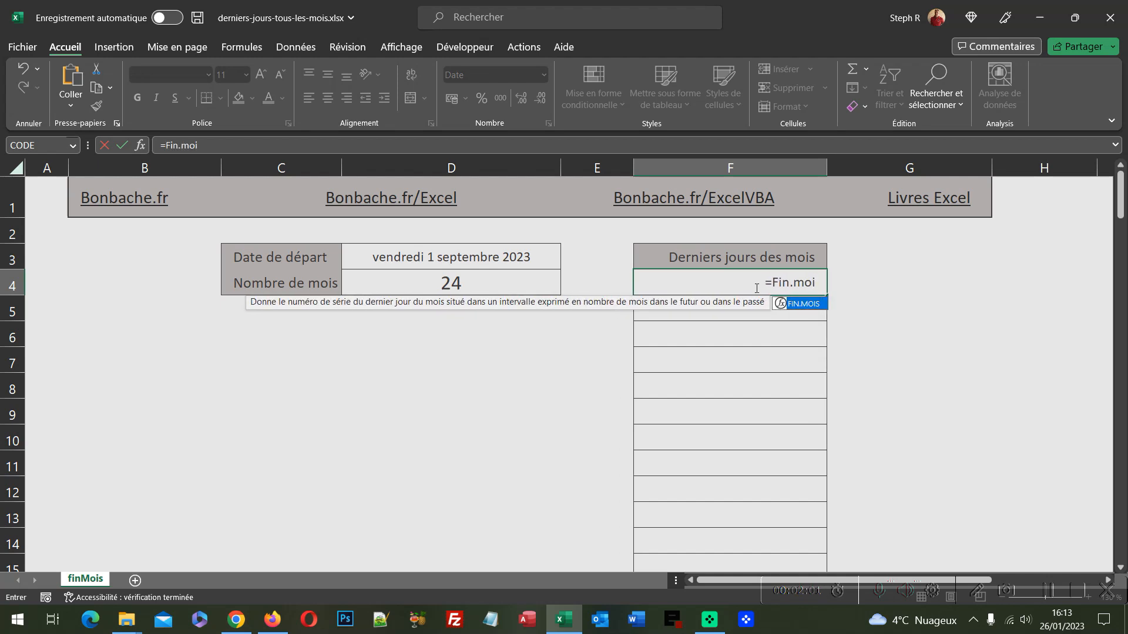
pyautogui.write('s(')
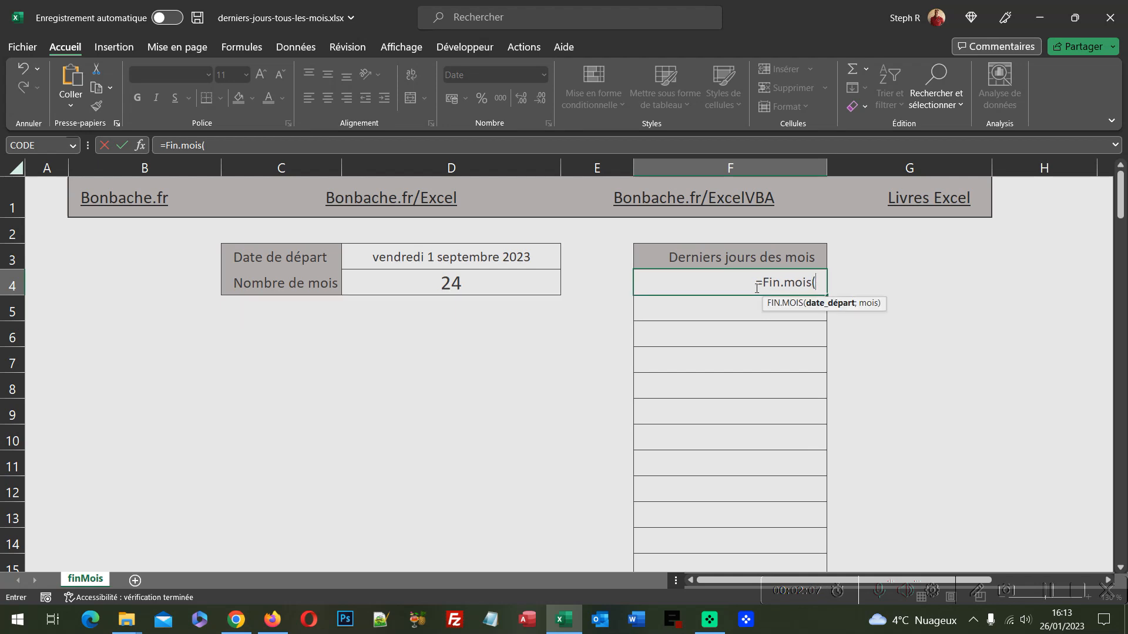
pyautogui.click(496, 262)
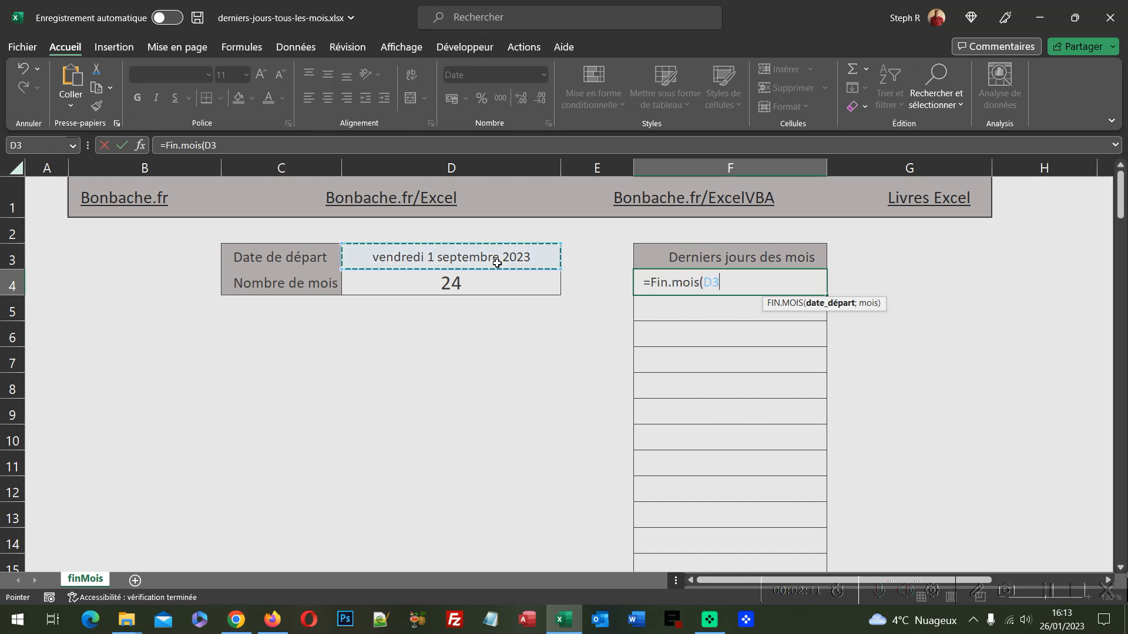
pyautogui.write(';')
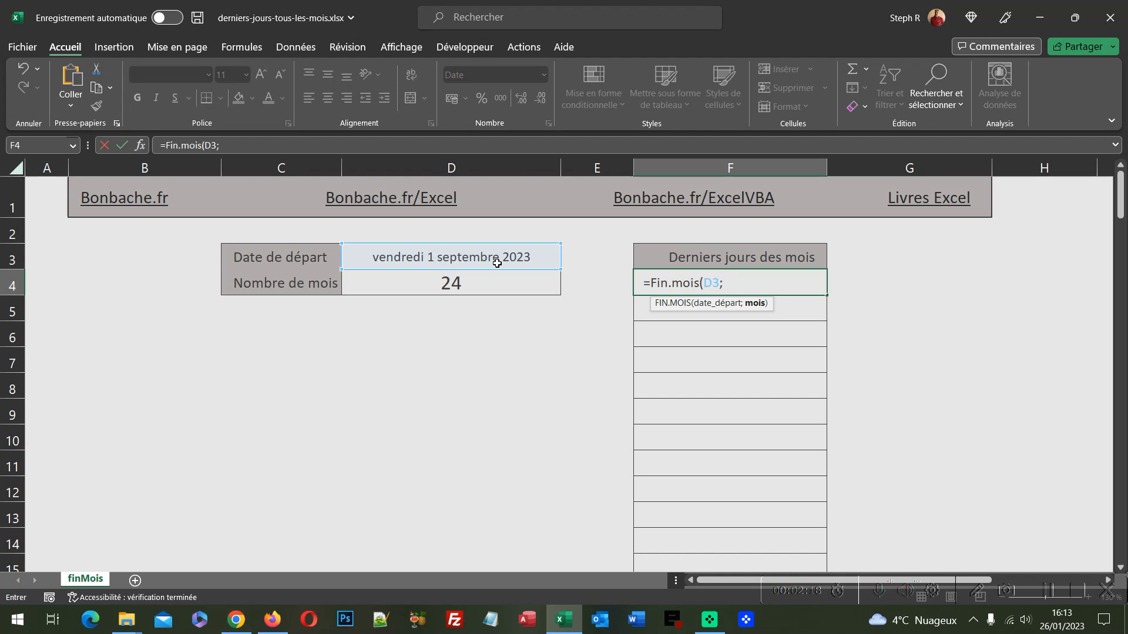
pyautogui.write('0)')
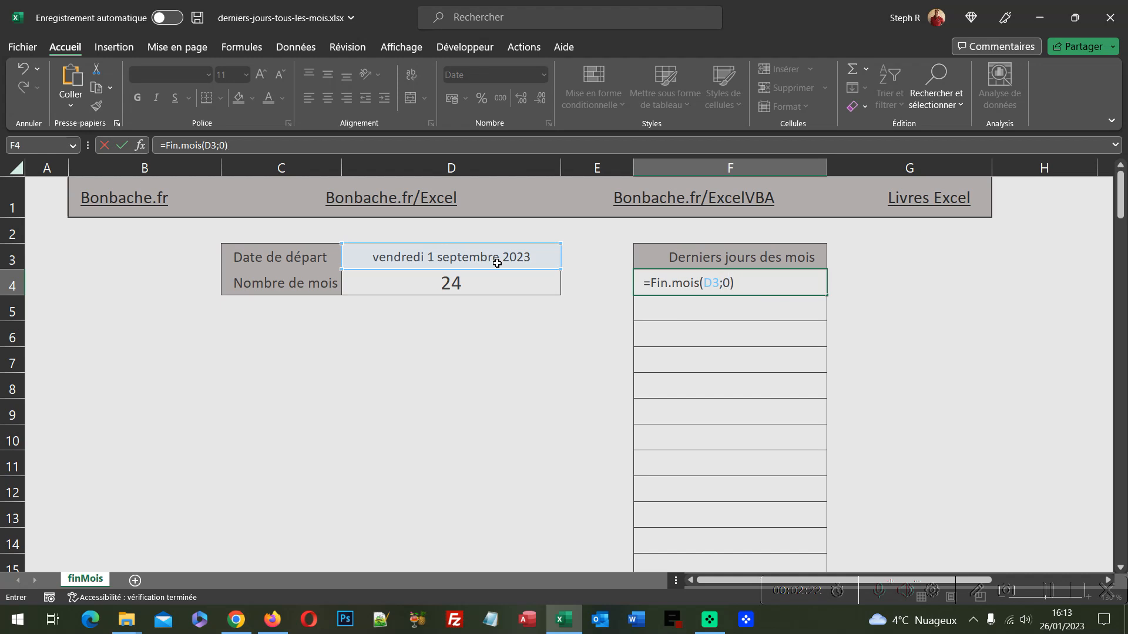
pyautogui.press('Return')
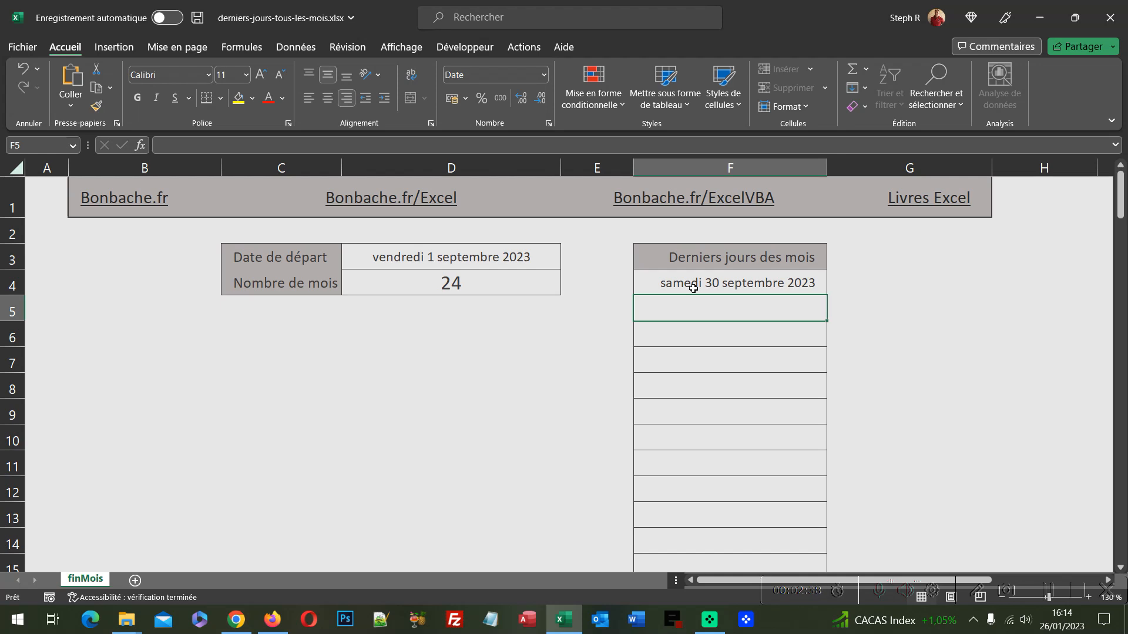
# Replace the month argument 0 in F4's FIN.MOIS formula with SEQUENCE(D4;;0) to list every month-end
pyautogui.click(531, 281)
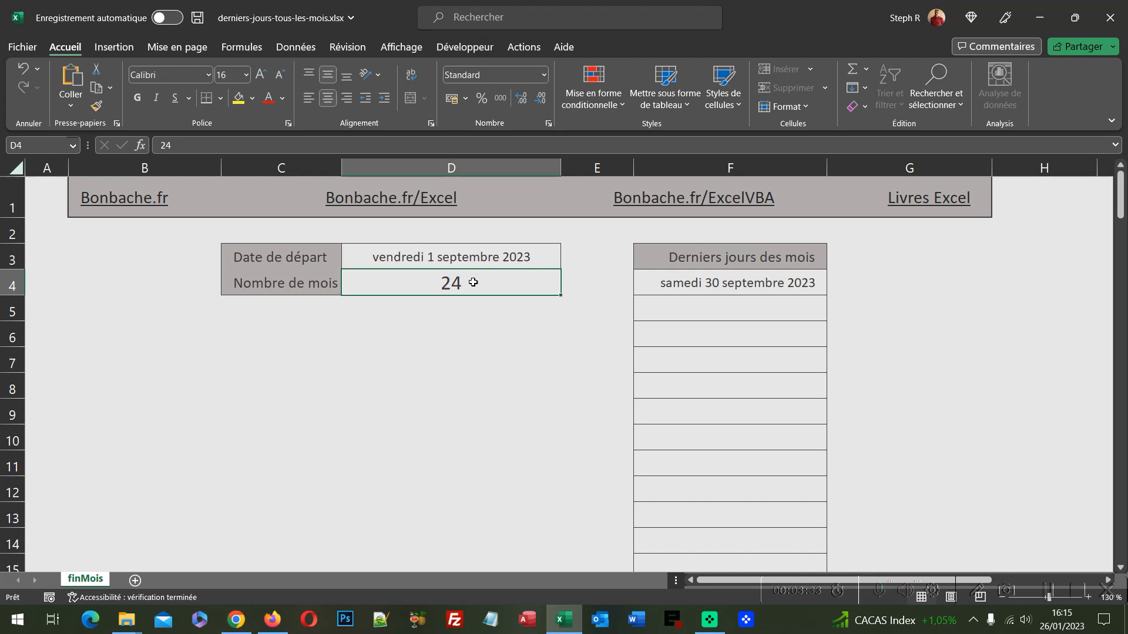
pyautogui.click(719, 282)
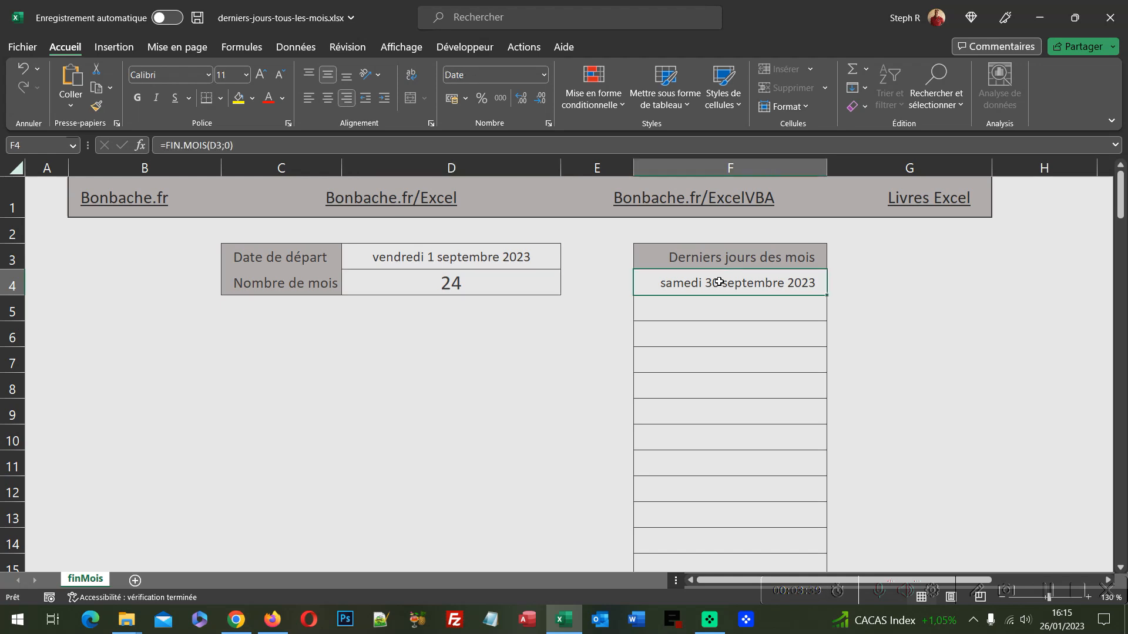
pyautogui.click(227, 145)
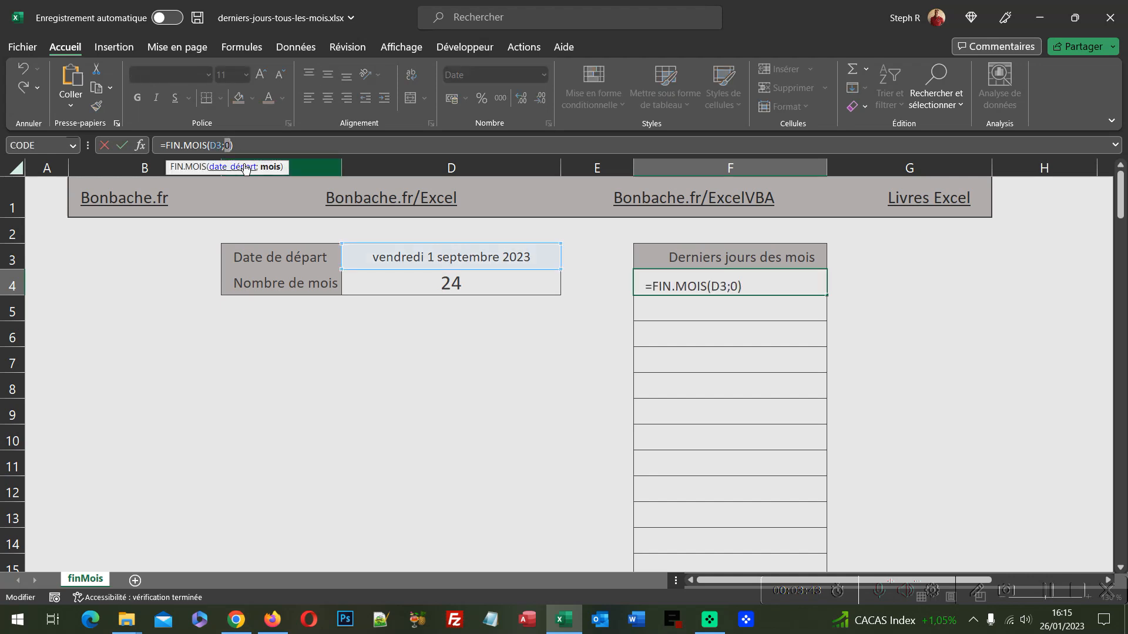
pyautogui.write('Sequenc')
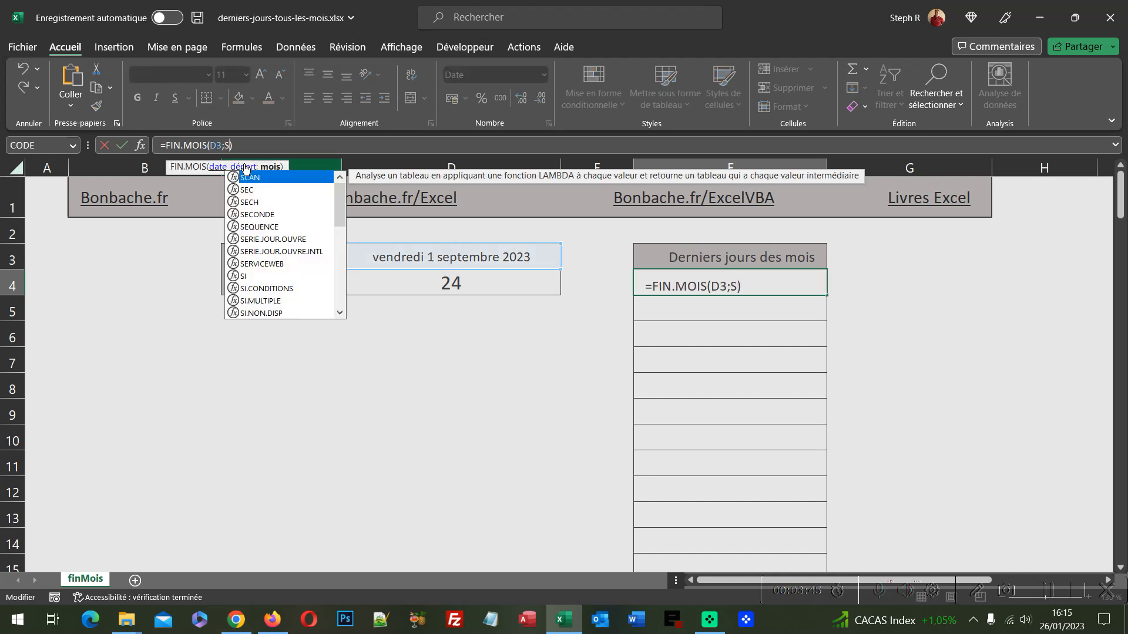
pyautogui.write('e(')
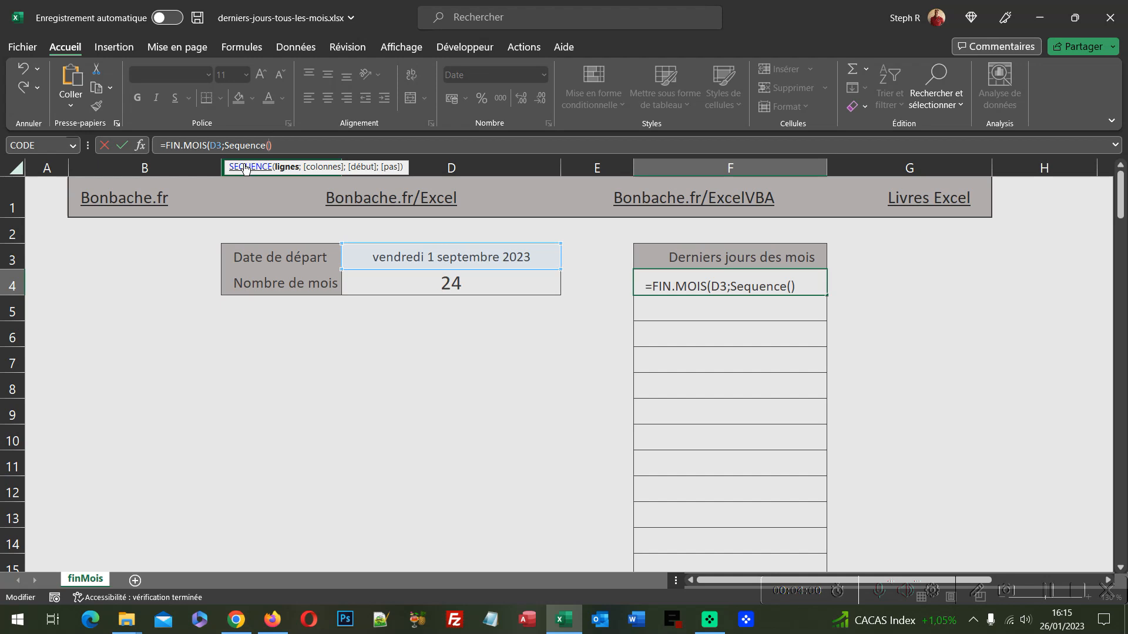
pyautogui.click(450, 284)
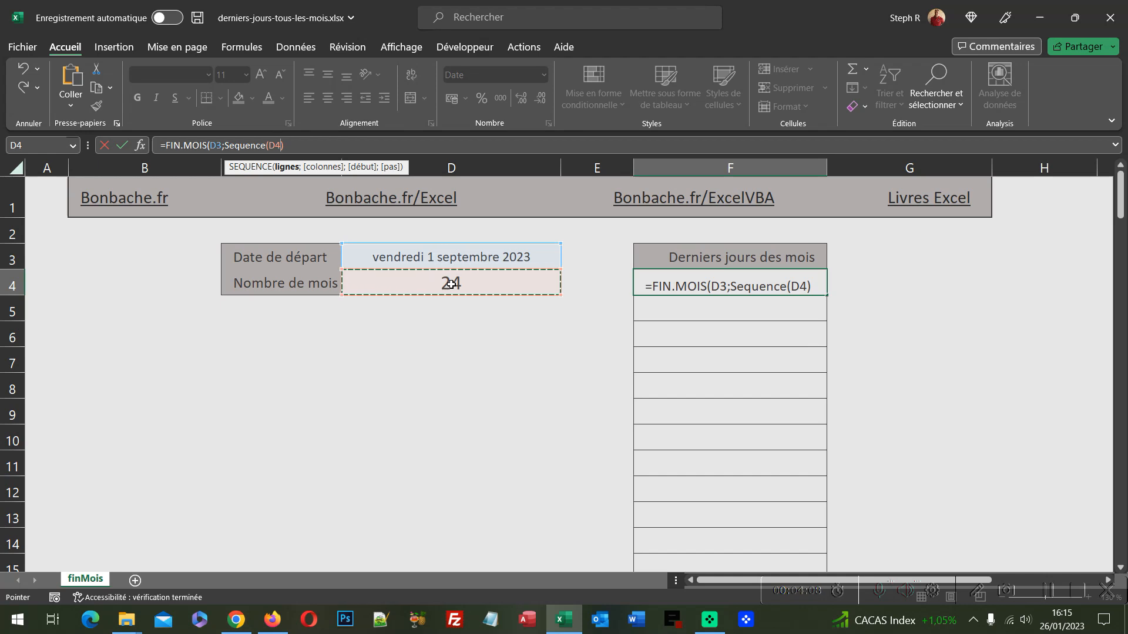
pyautogui.write(';;')
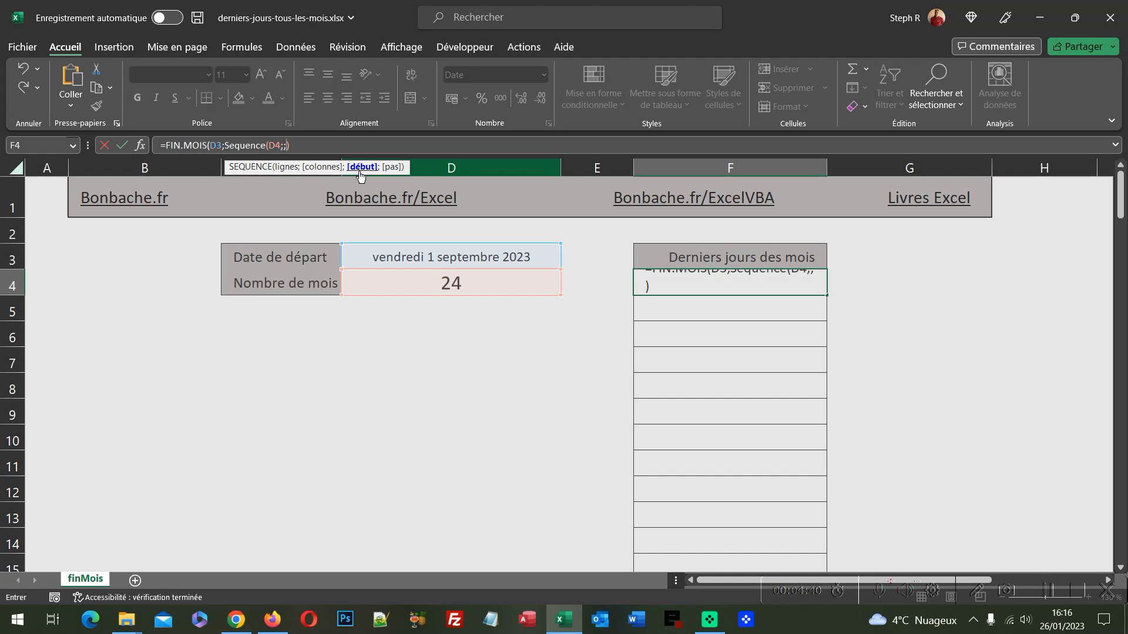
pyautogui.write('0)')
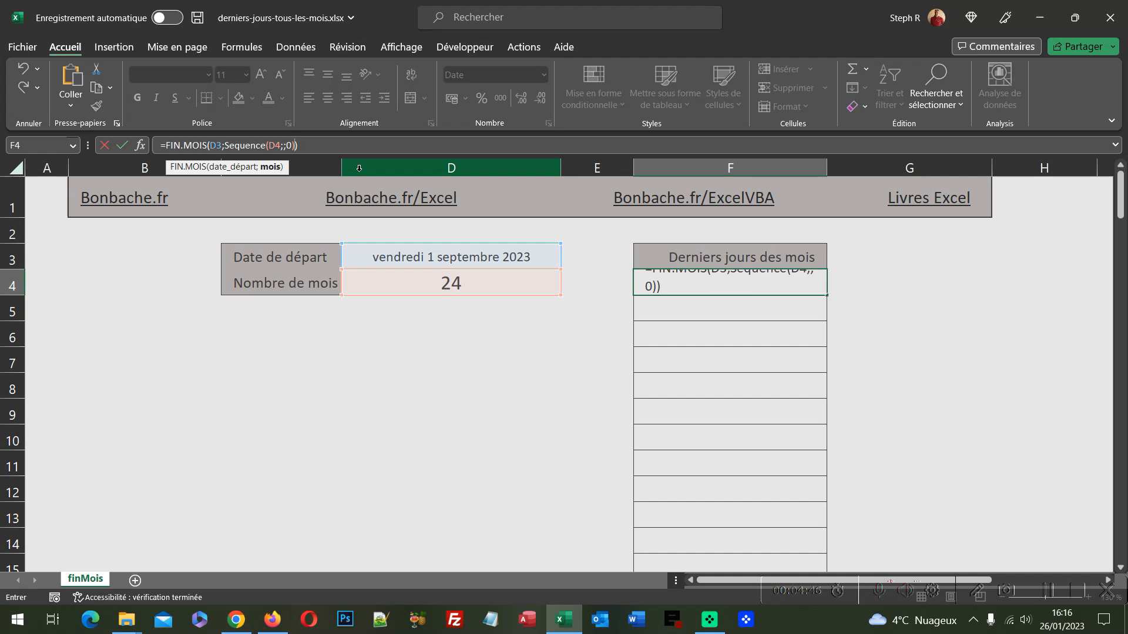
pyautogui.press('Return')
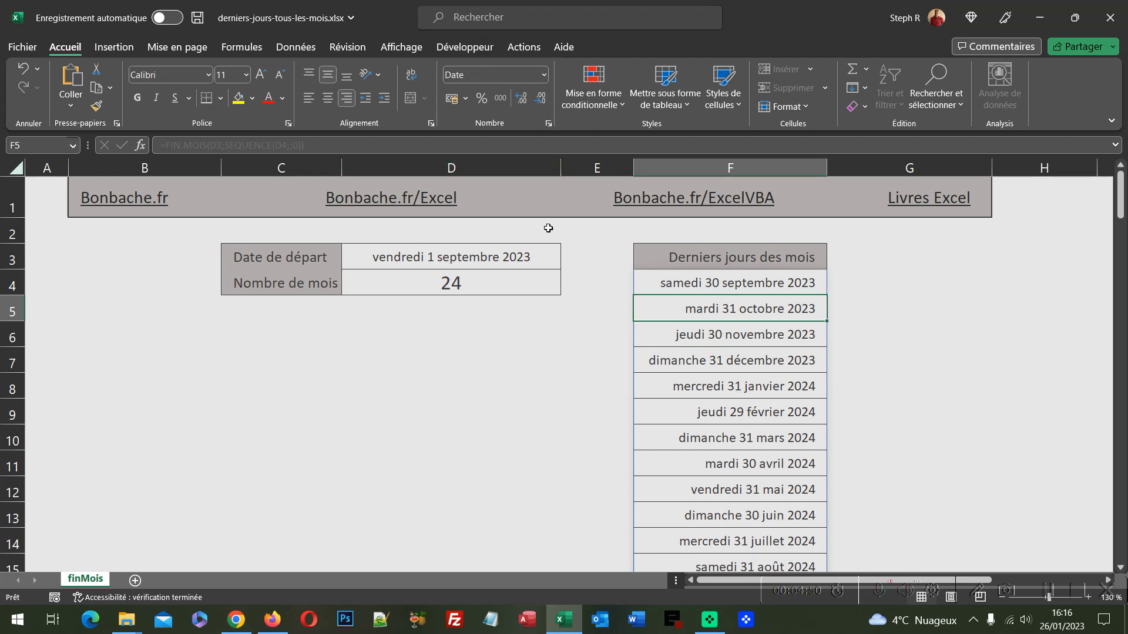
# Examine the month-end dates in column F from F4 through the last filled row, including the February 2024 entry
pyautogui.click(752, 287)
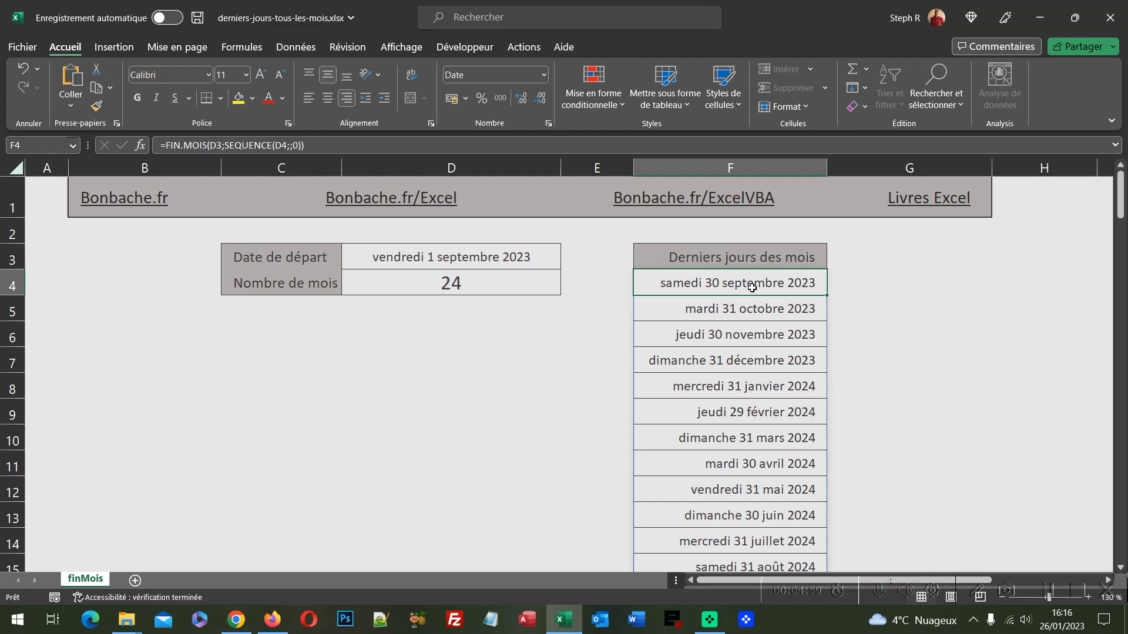
pyautogui.press('End')
pyautogui.press('Down')
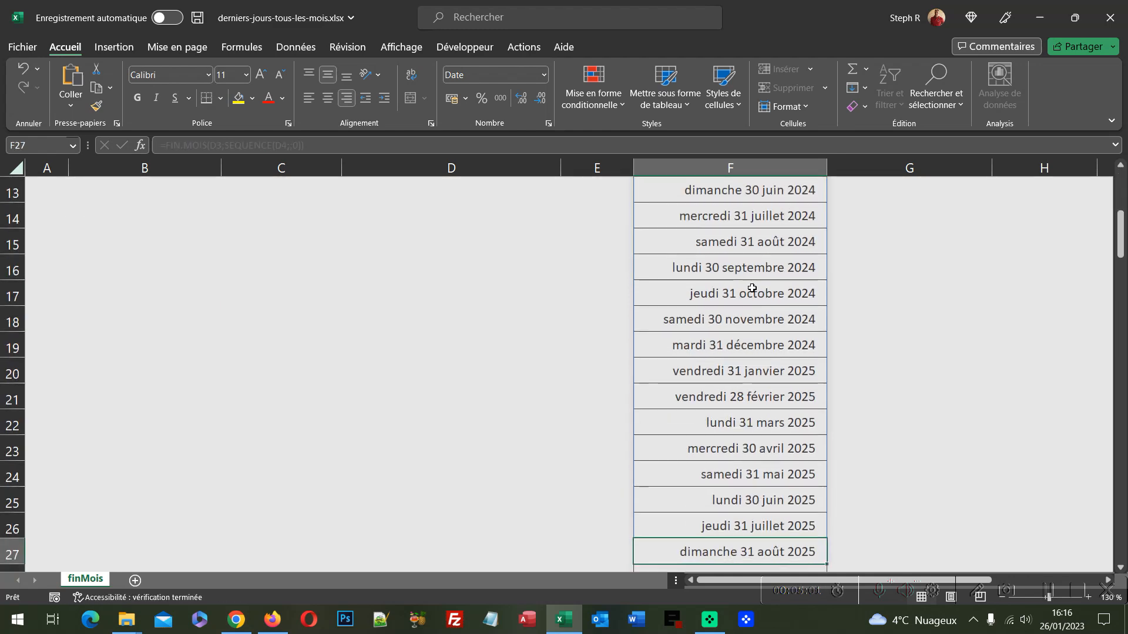
pyautogui.scroll(-3, 828, 392)
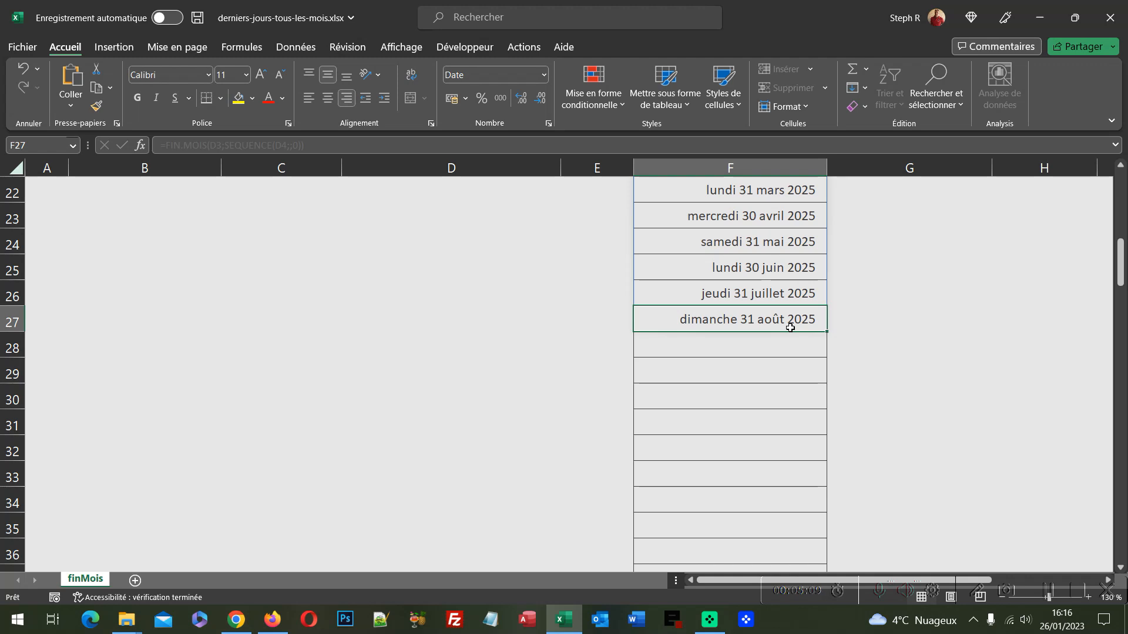
pyautogui.hotkey('ctrl', 'Home')
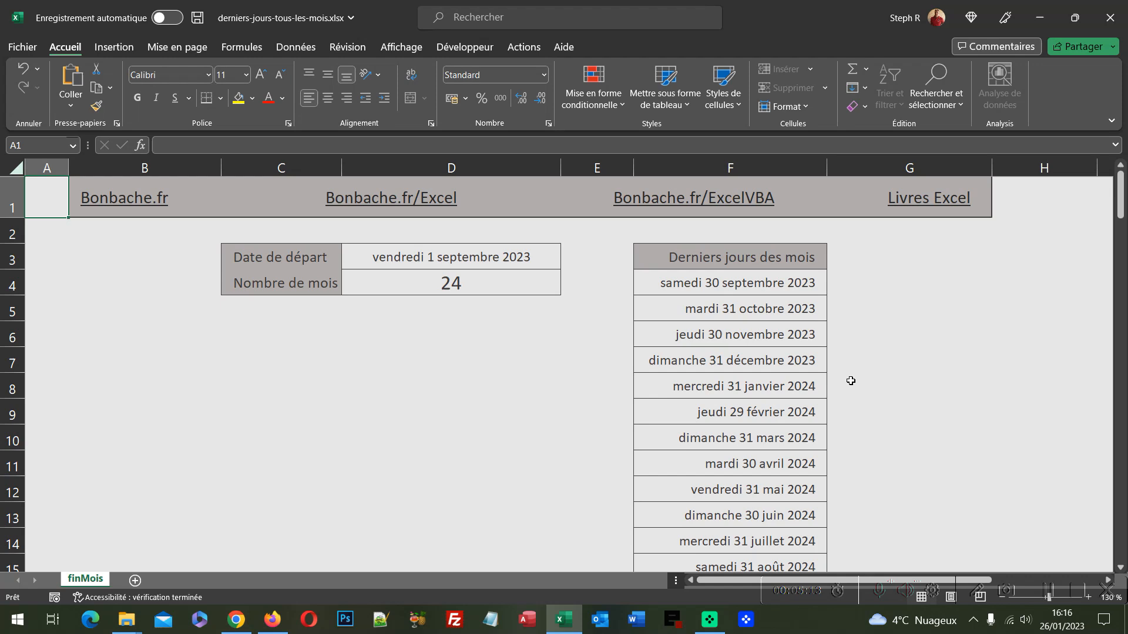
pyautogui.click(785, 411)
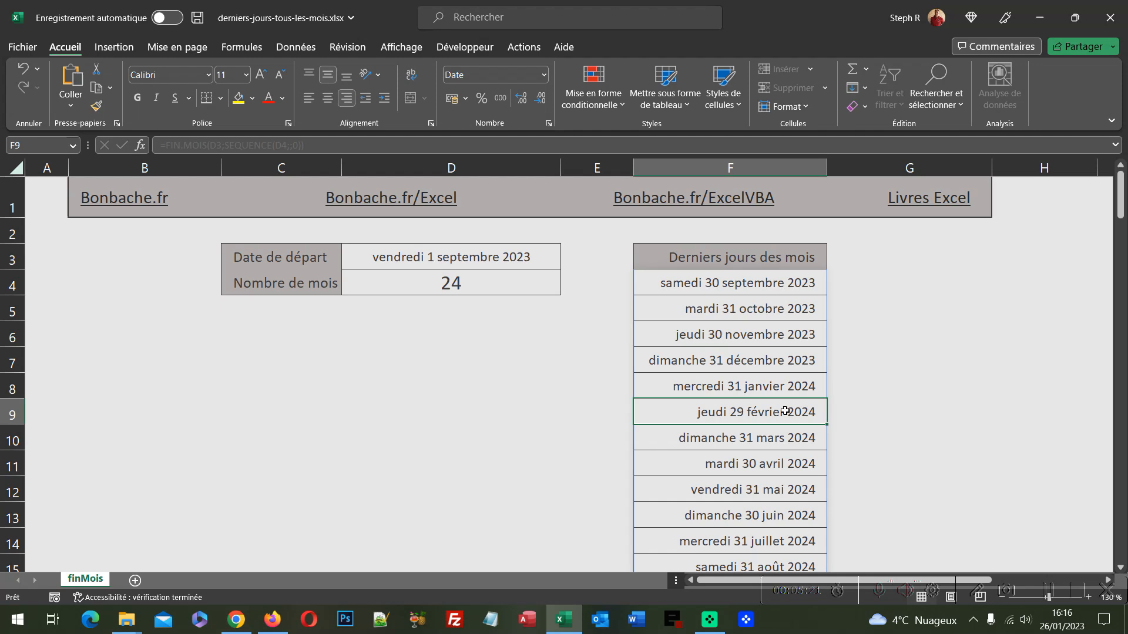
# Set the start date in cell D3 to 01/01/2024
pyautogui.click(522, 258)
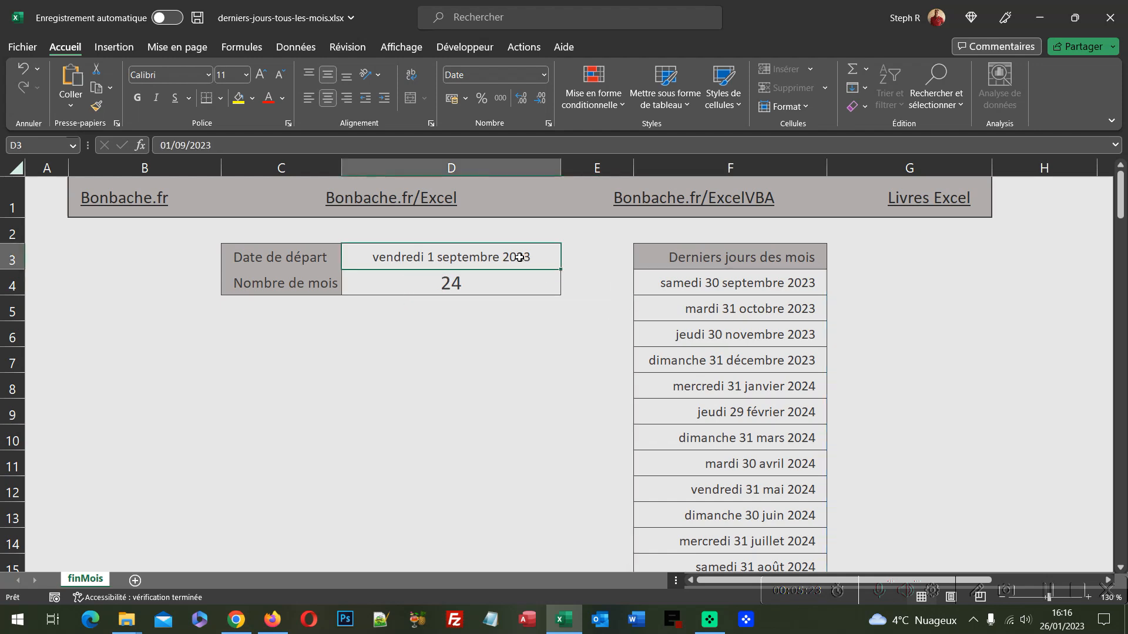
pyautogui.click(223, 145)
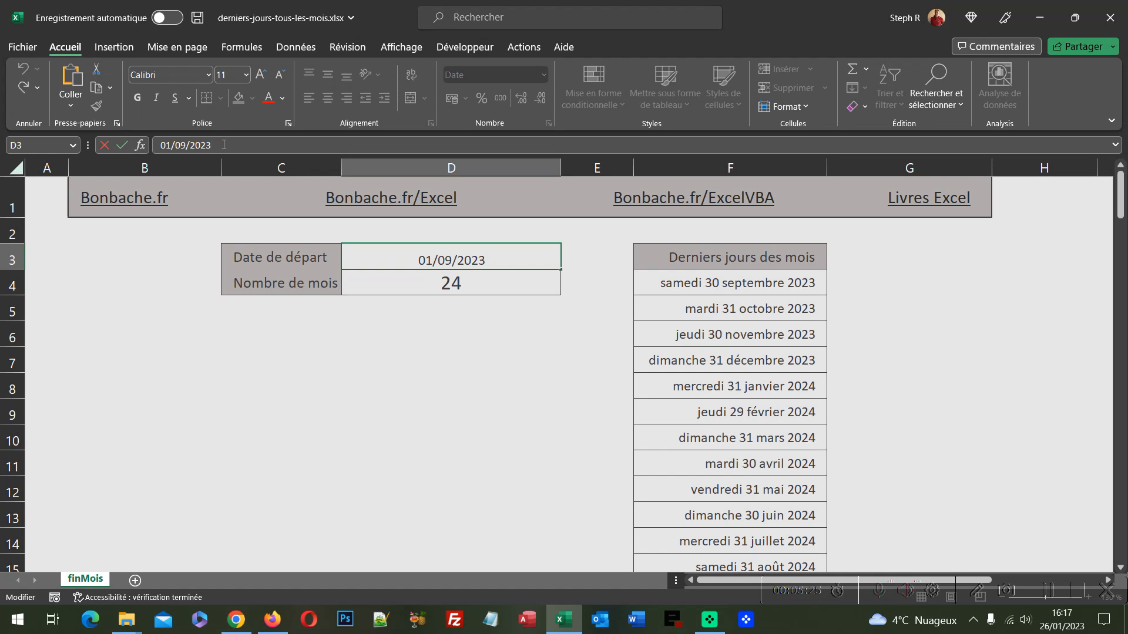
pyautogui.press('BackSpace')
pyautogui.write('4')
pyautogui.click(184, 145)
pyautogui.press('BackSpace')
pyautogui.write('1')
pyautogui.press('Return')
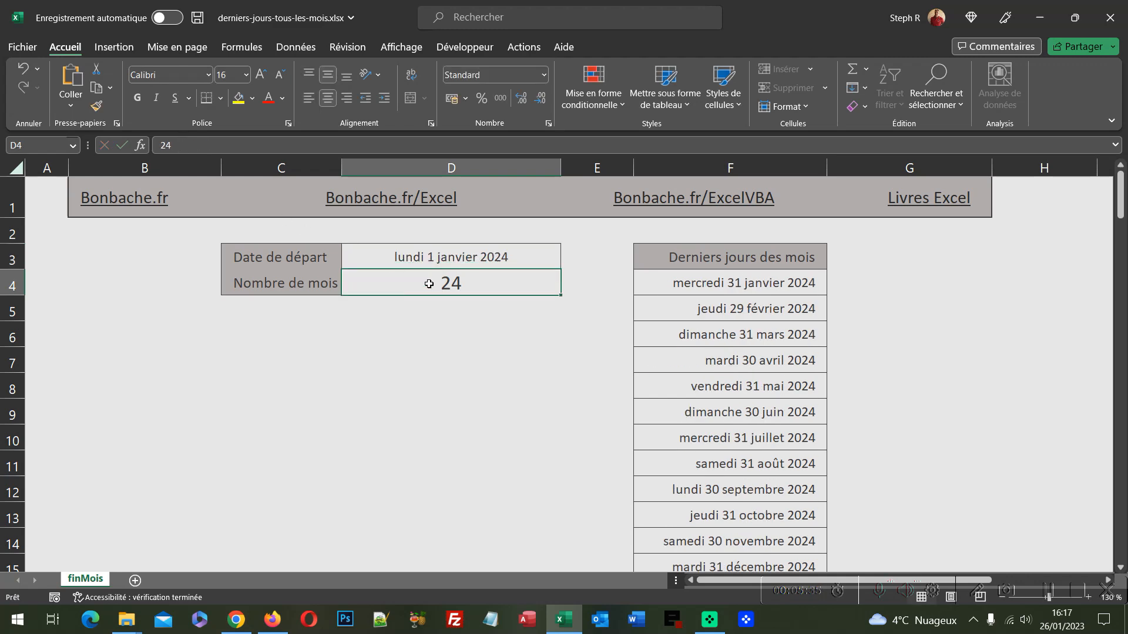
# Set the number of months in cell D4 to 6
pyautogui.press('BackSpace')
pyautogui.write('6')
pyautogui.press('Return')
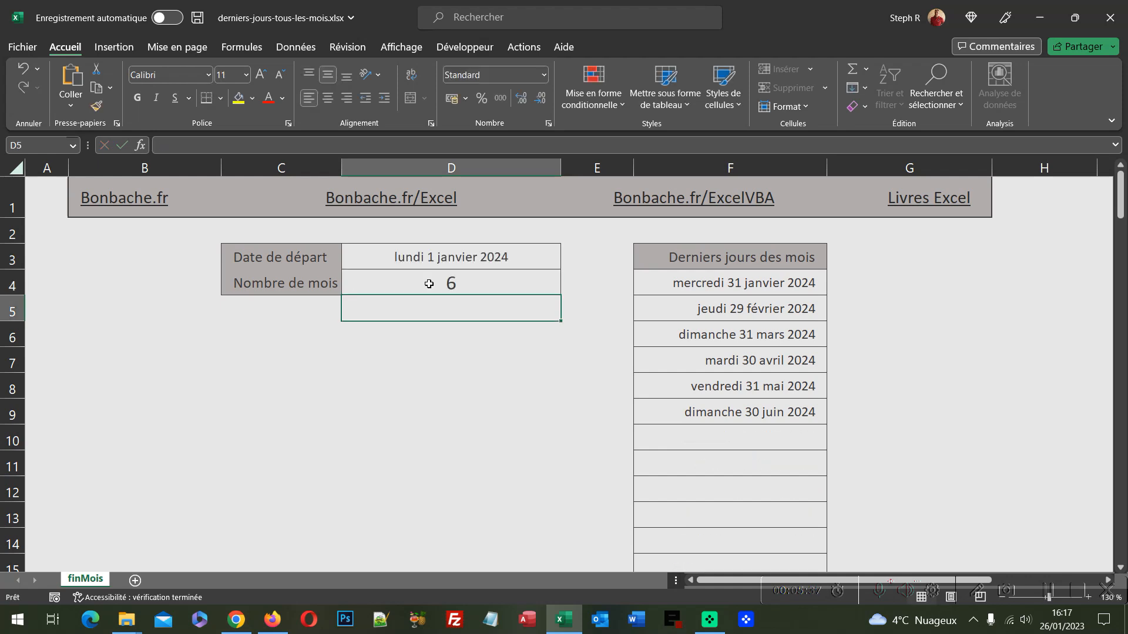